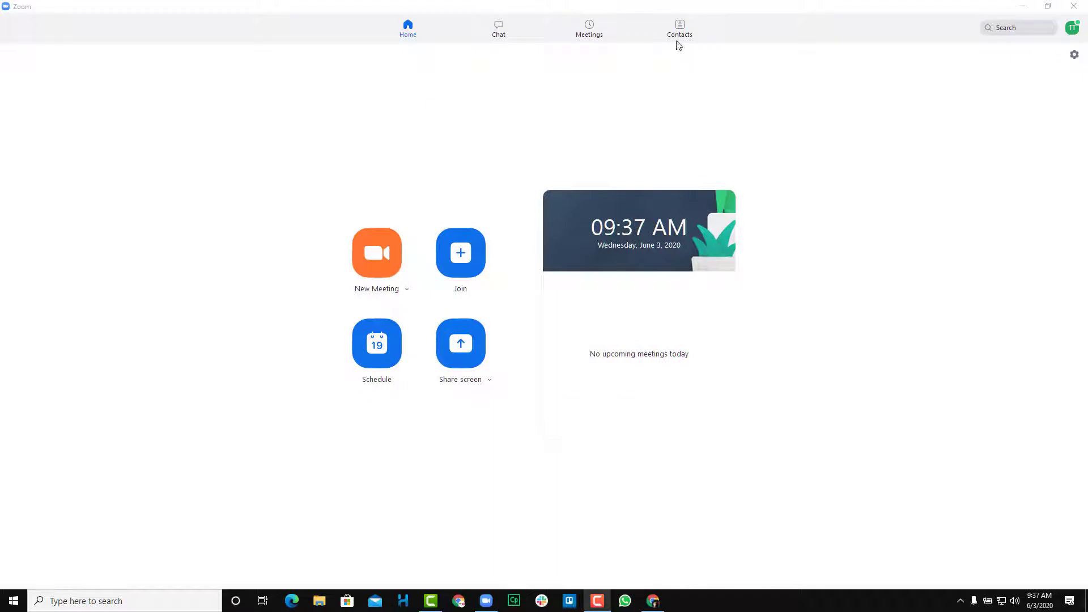
Switch to the Contacts tab to view the empty contact groups
{"action": "left_click", "coordinate": [680, 31]}
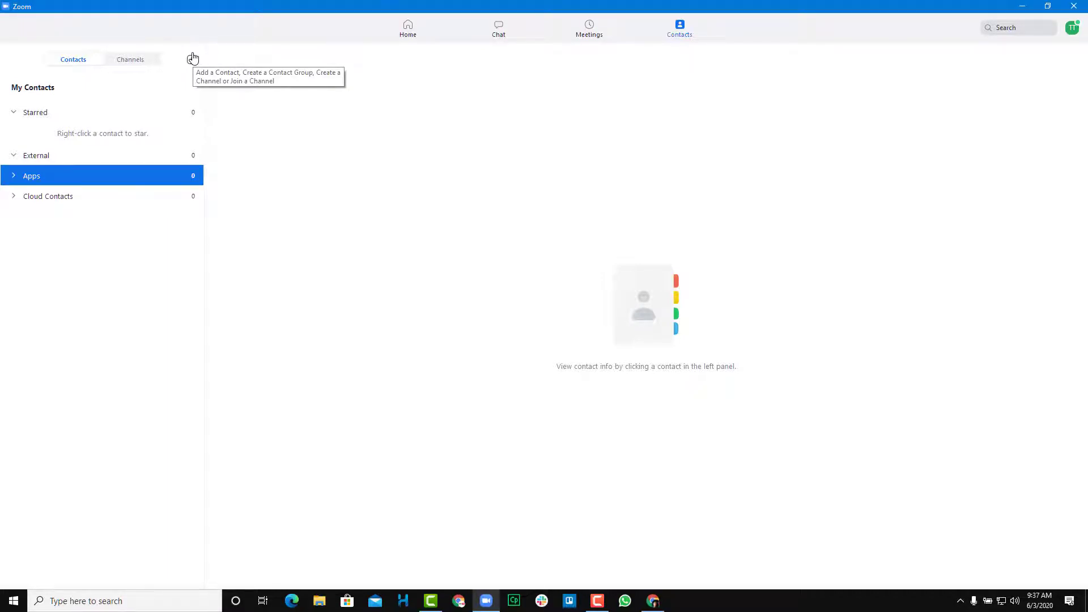
Add a new contact by entering the second account's e-mail address and sending the invitation
{"action": "left_click", "coordinate": [192, 61]}
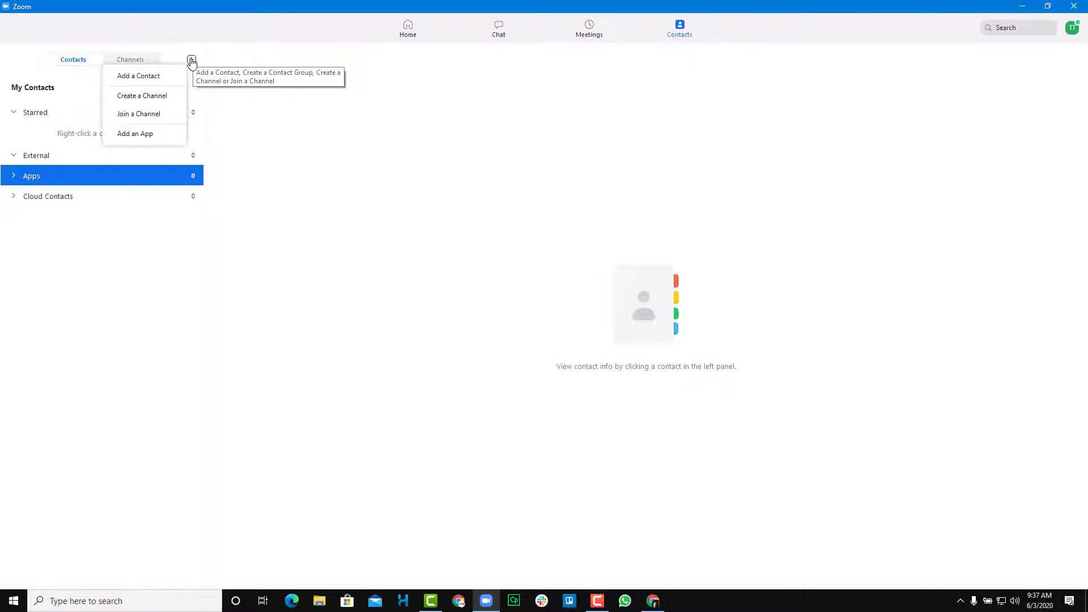
{"action": "left_click", "coordinate": [142, 79]}
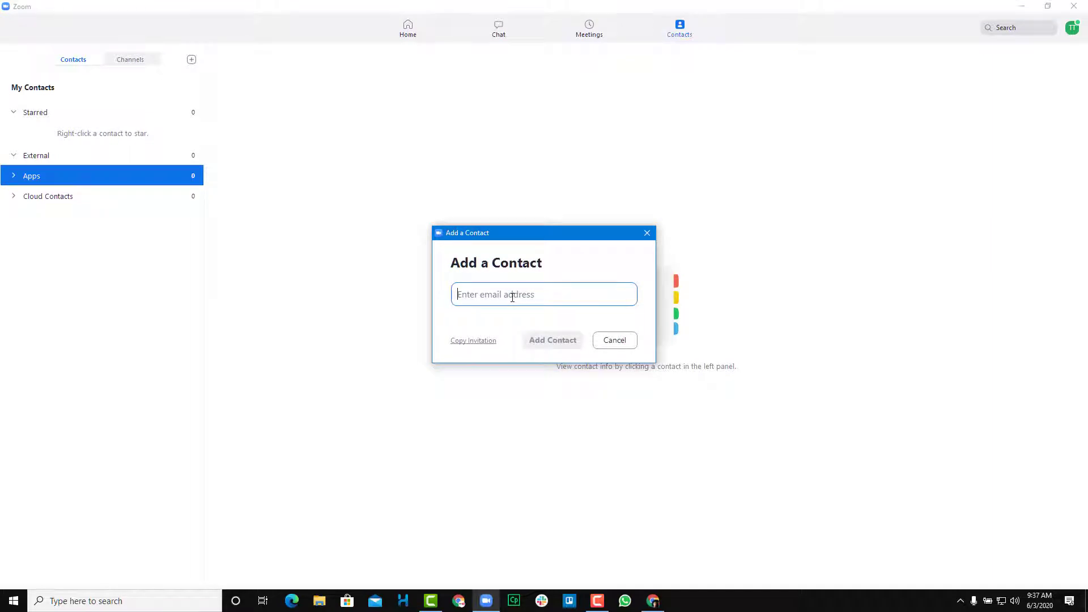
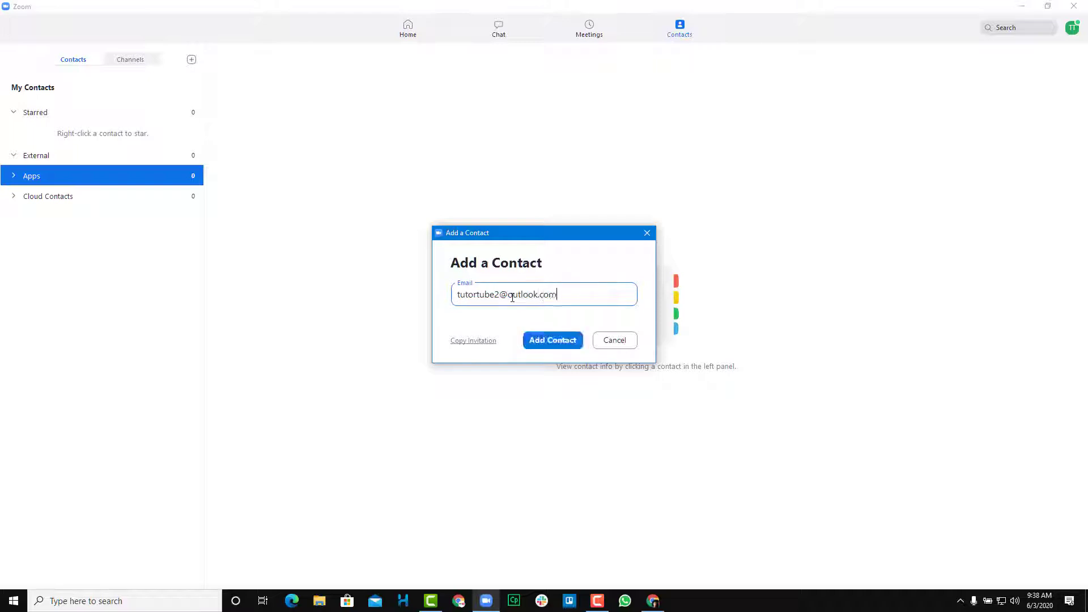
{"action": "left_click", "coordinate": [564, 340]}
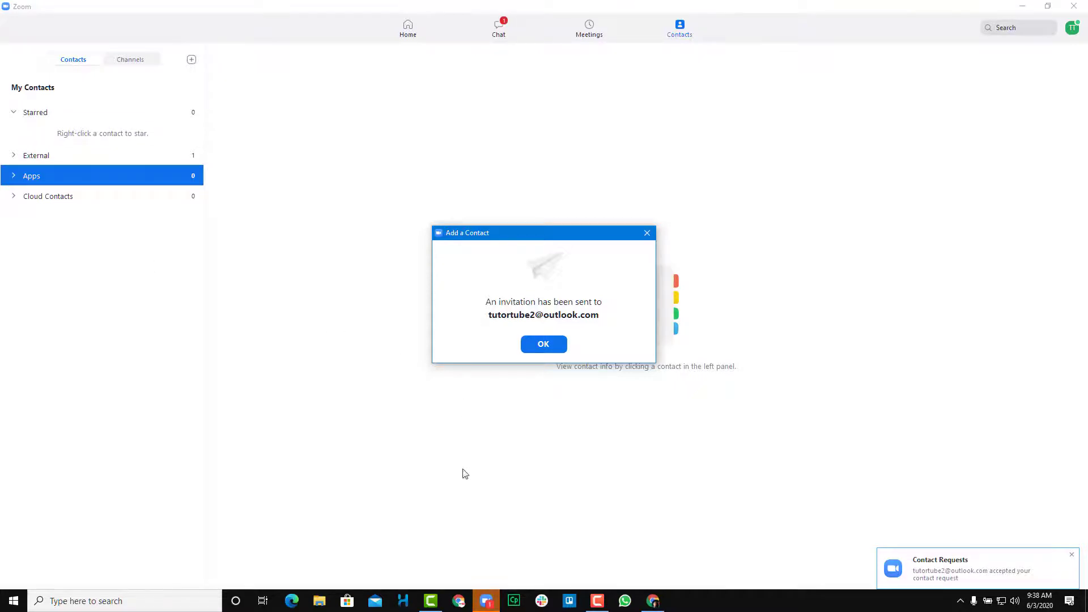
Check the accepted request, dismiss the invitation-sent notice, and open the new External contact's profile
{"action": "left_click", "coordinate": [425, 456]}
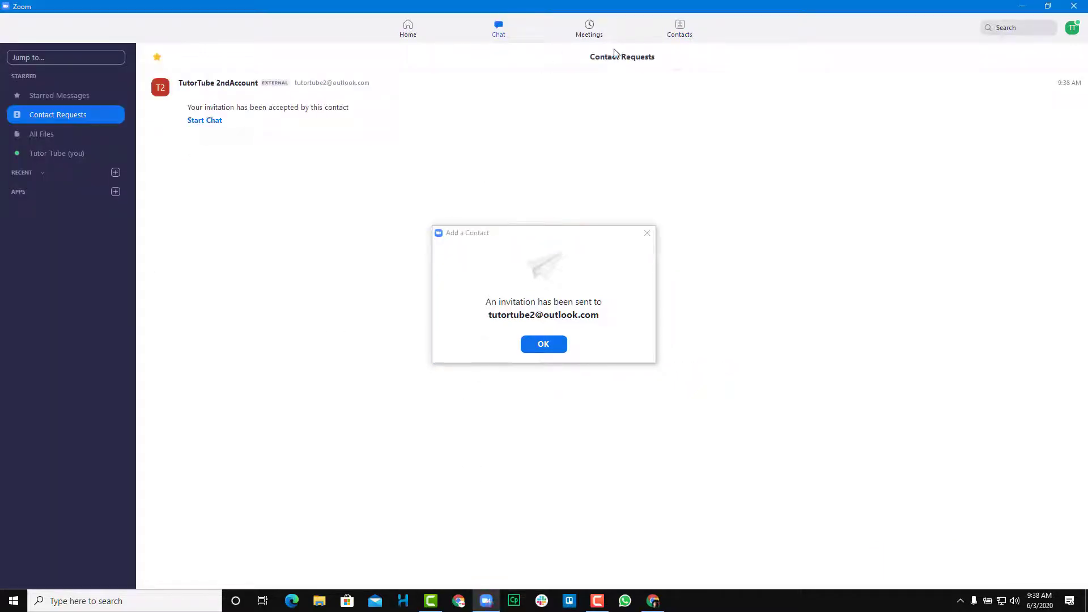
{"action": "left_click", "coordinate": [677, 33]}
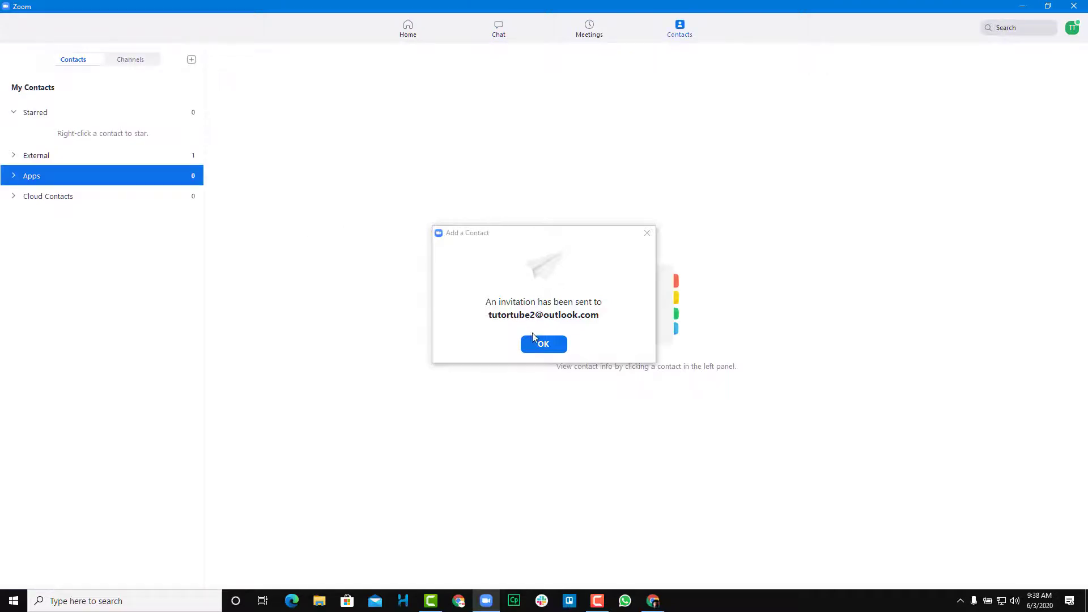
{"action": "left_click", "coordinate": [544, 344]}
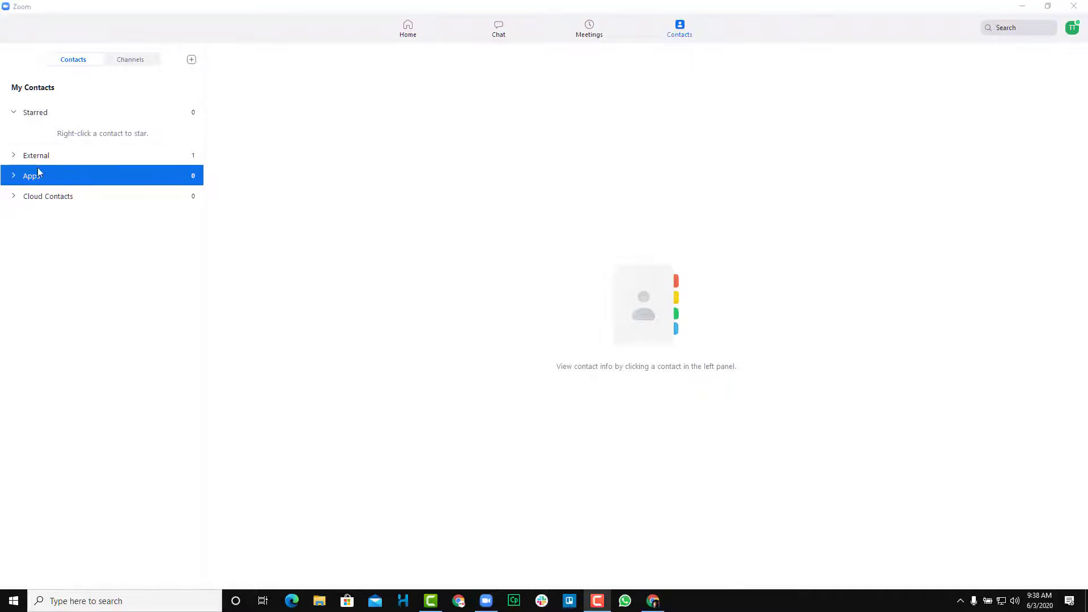
{"action": "left_click", "coordinate": [14, 156]}
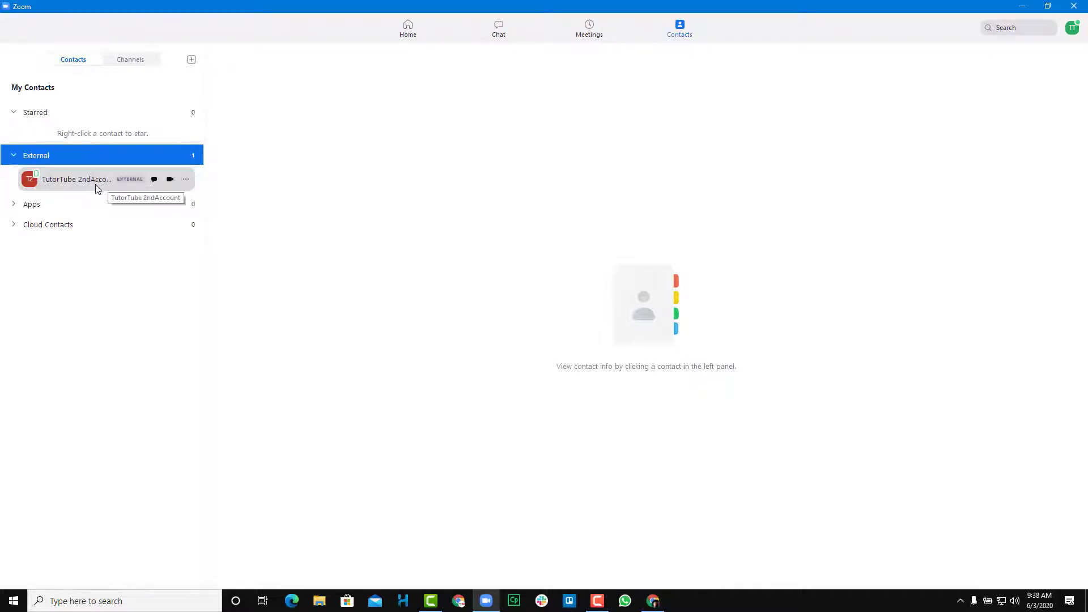
{"action": "left_click", "coordinate": [95, 184]}
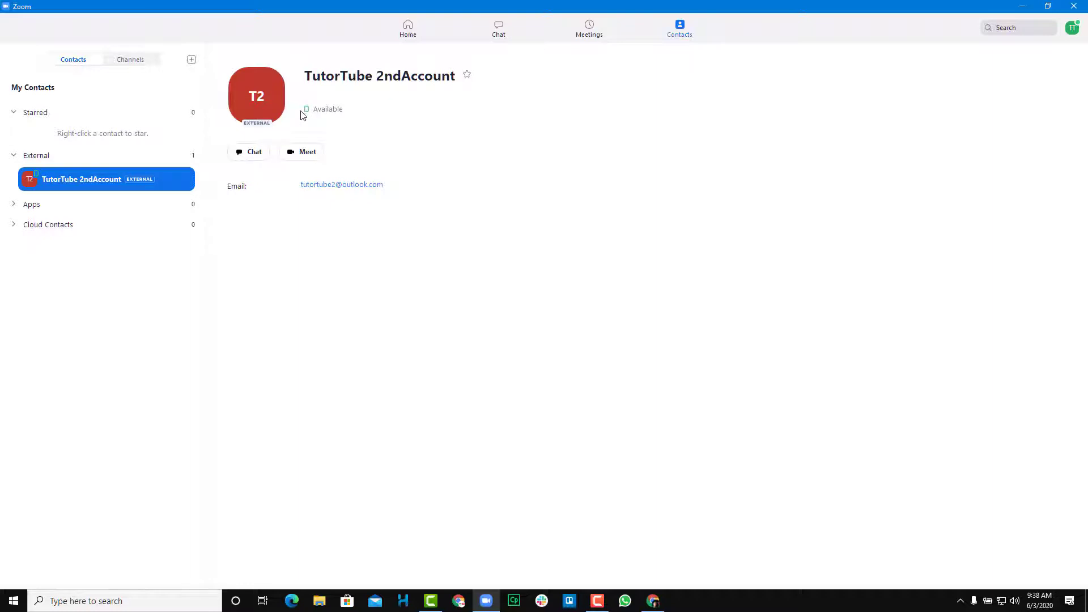
Chat with the contact, sending a Say Hi greeting plus a typed 'hi', then return to Contacts
{"action": "left_click", "coordinate": [253, 152]}
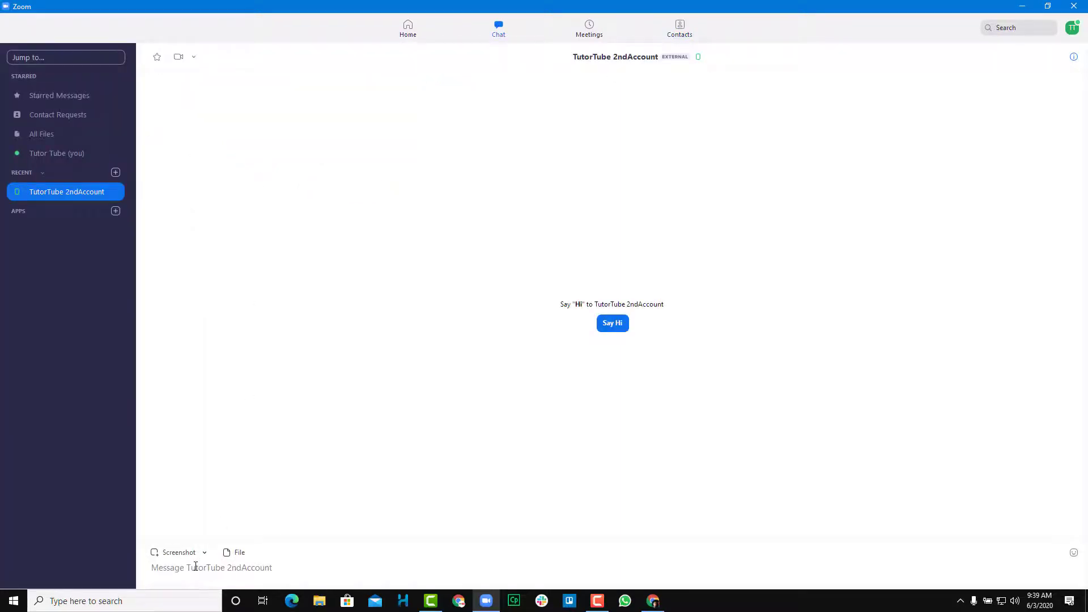
{"action": "left_click", "coordinate": [619, 323]}
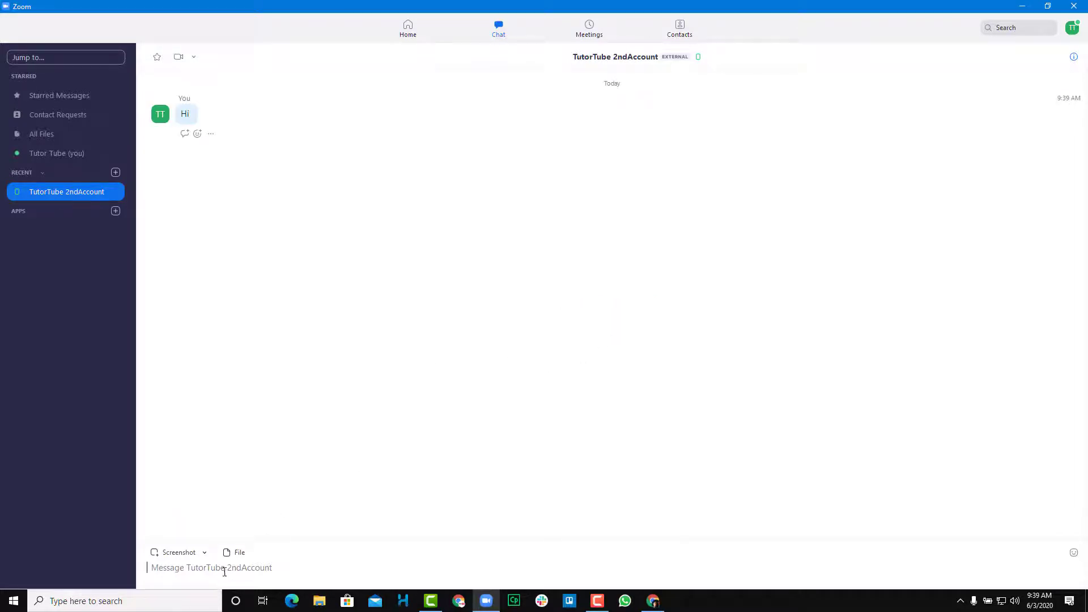
{"action": "type", "text": "hi"}
{"action": "key", "text": "Return"}
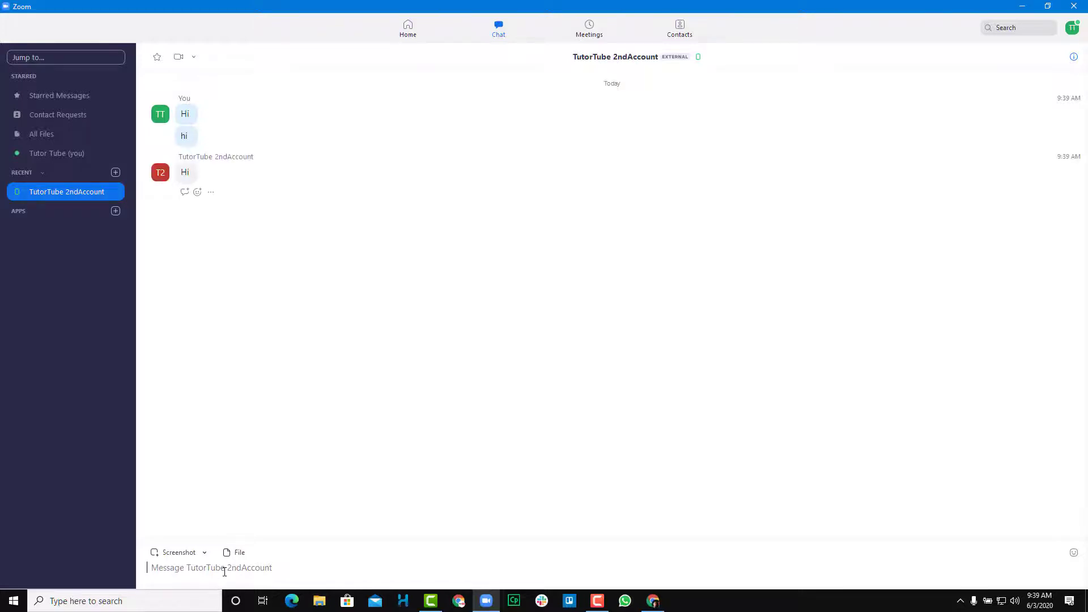
{"action": "left_click", "coordinate": [197, 193]}
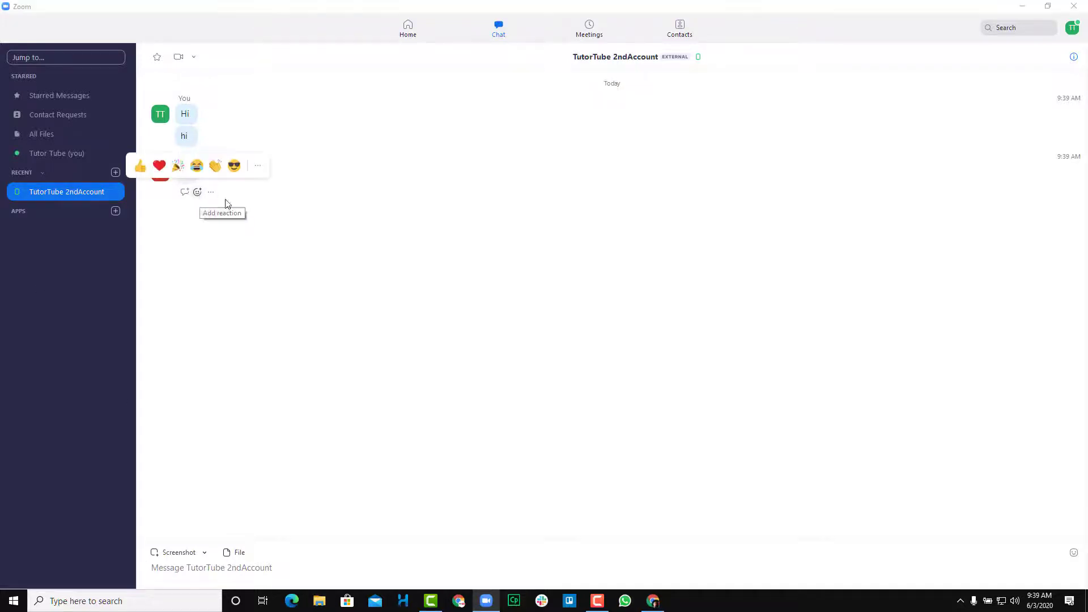
{"action": "left_click", "coordinate": [431, 246]}
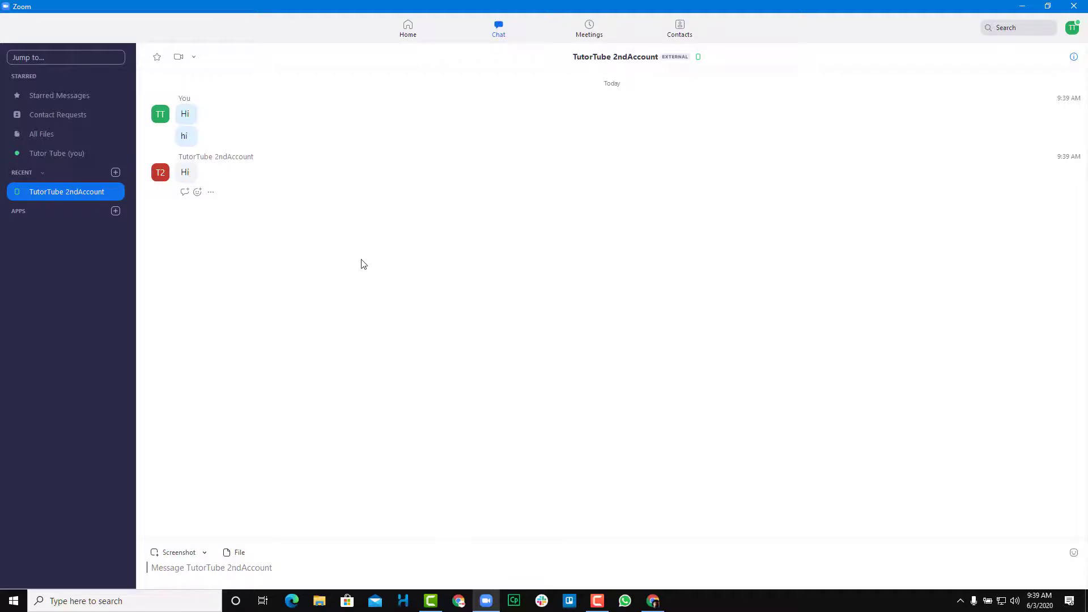
{"action": "left_click", "coordinate": [681, 28]}
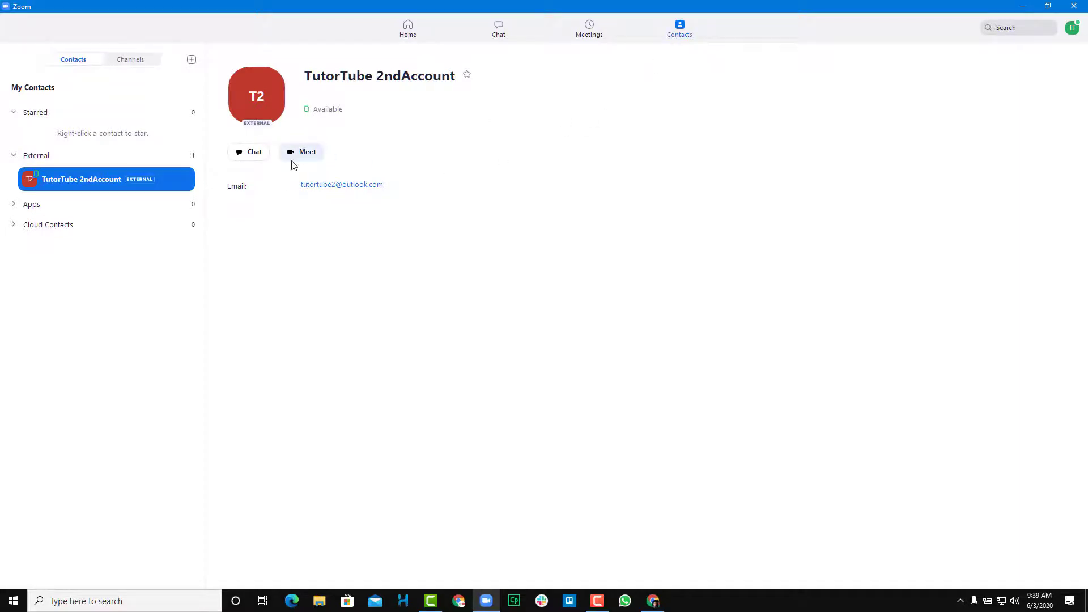
Start a video meeting with the contact, join computer audio muted, and maximize the meeting window
{"action": "left_click", "coordinate": [407, 25]}
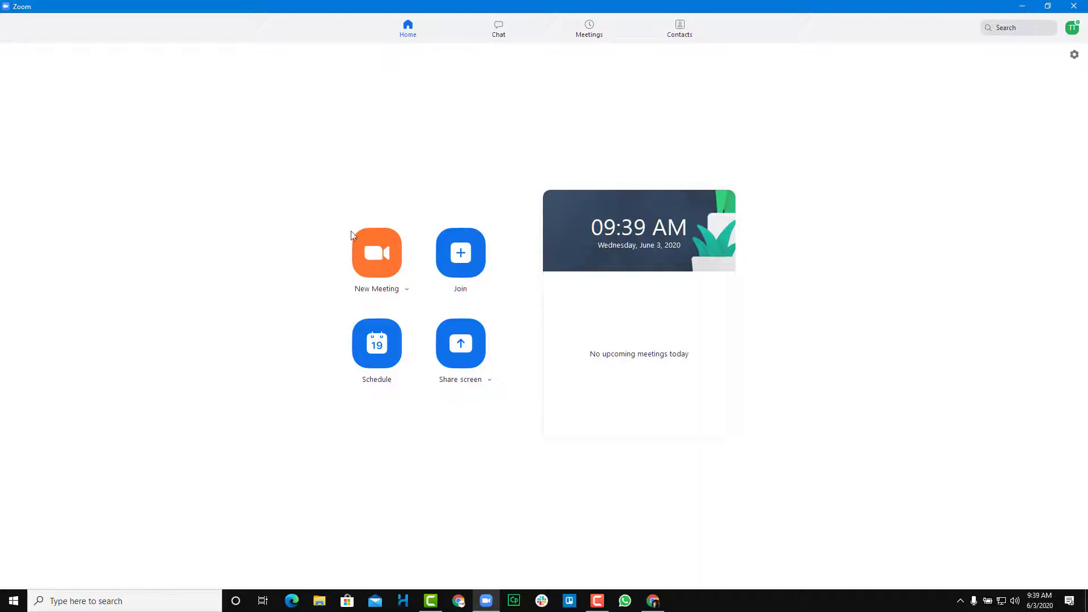
{"action": "left_click", "coordinate": [680, 25]}
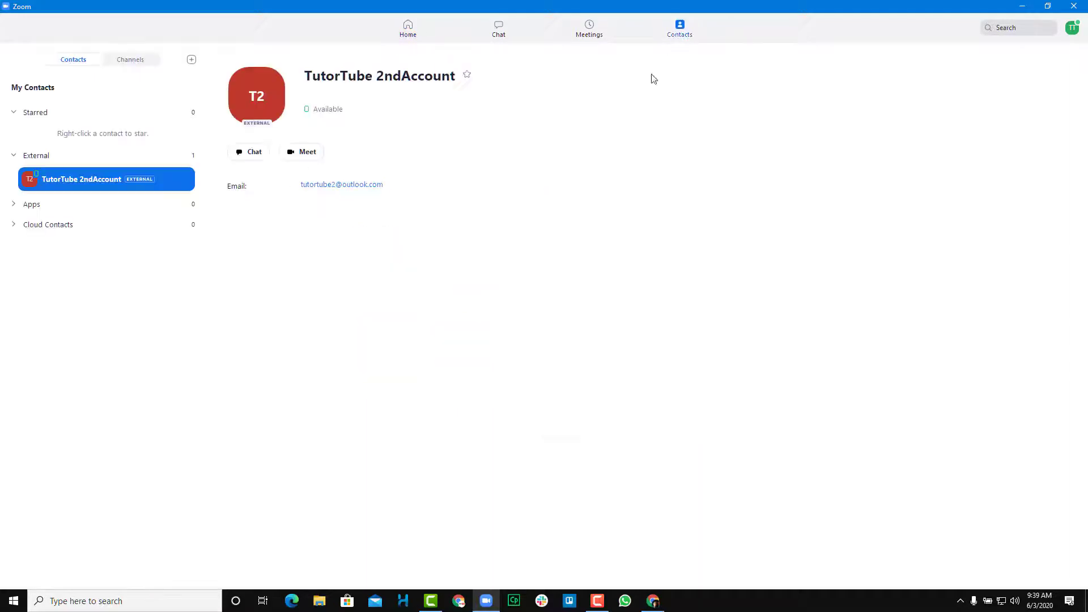
{"action": "left_click", "coordinate": [308, 155]}
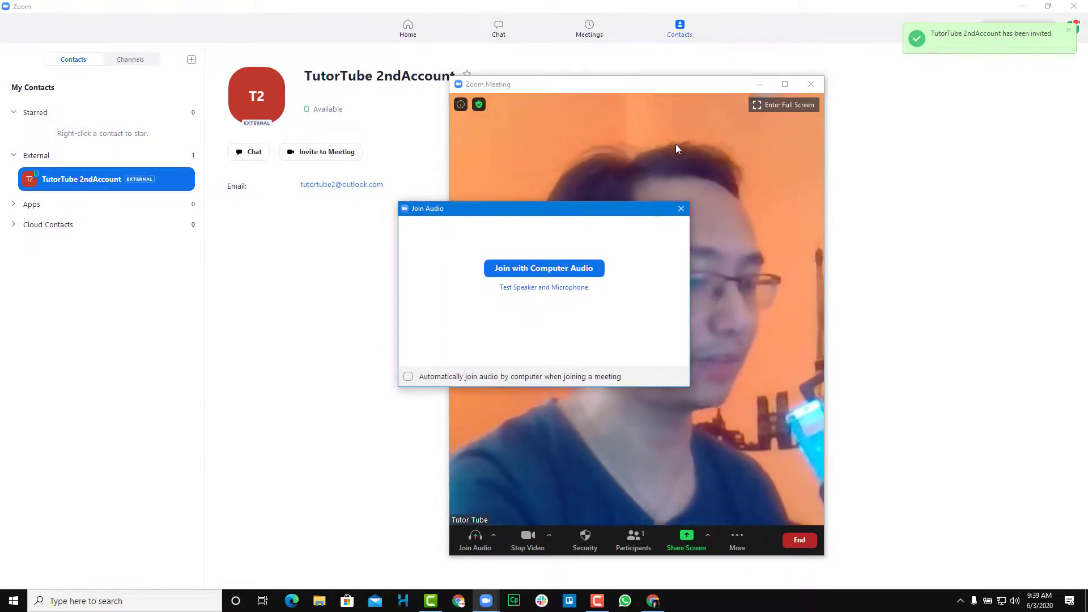
{"action": "left_click", "coordinate": [582, 274]}
{"action": "left_click", "coordinate": [477, 539]}
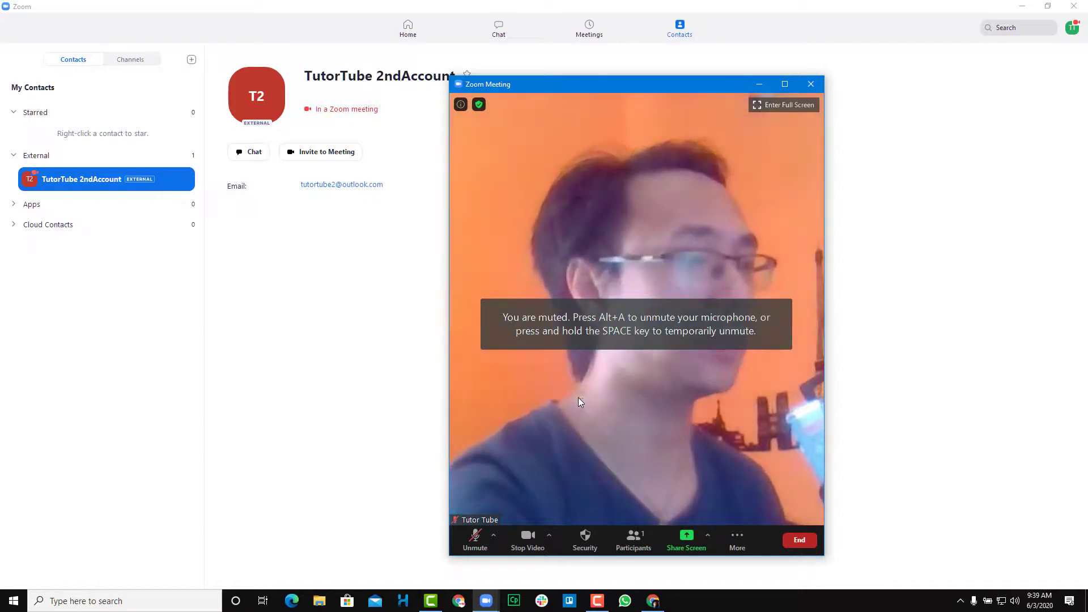
{"action": "left_click", "coordinate": [786, 83]}
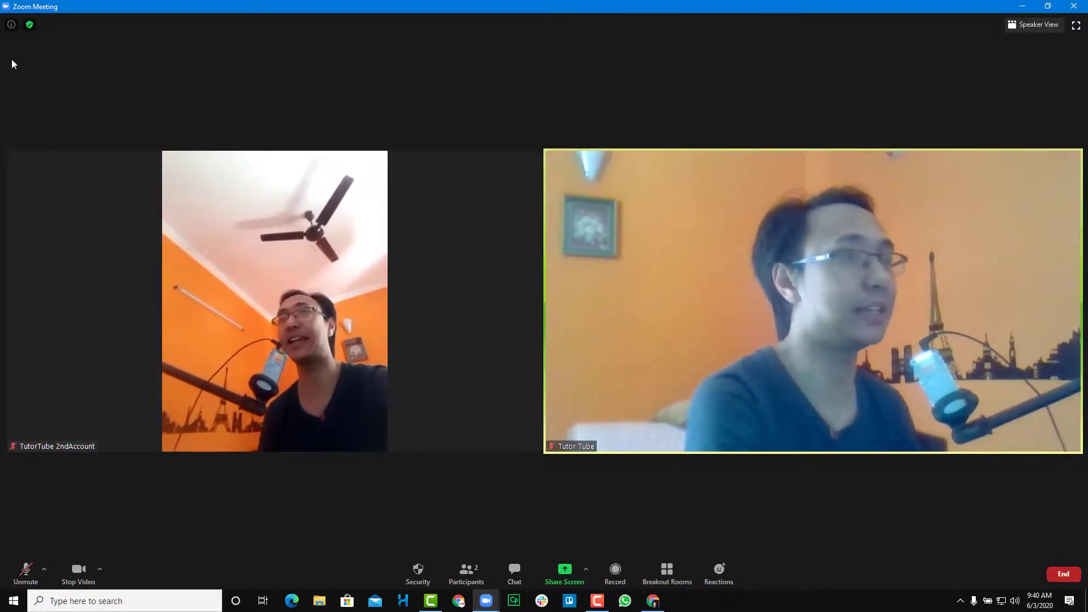
Glance at the meeting details, then end the meeting for all participants
{"action": "left_click", "coordinate": [11, 25]}
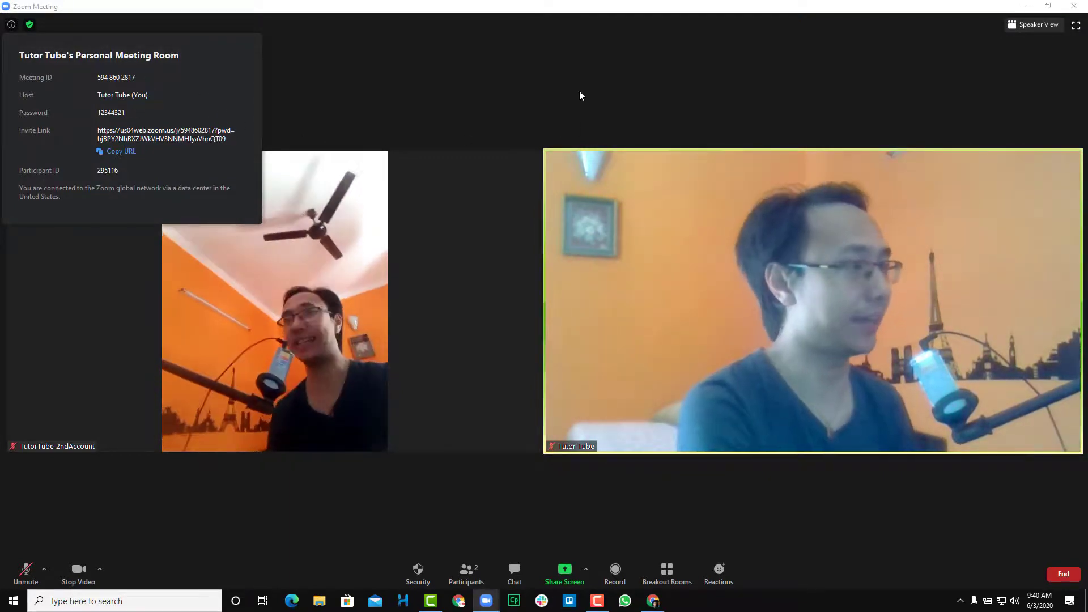
{"action": "left_click", "coordinate": [568, 101]}
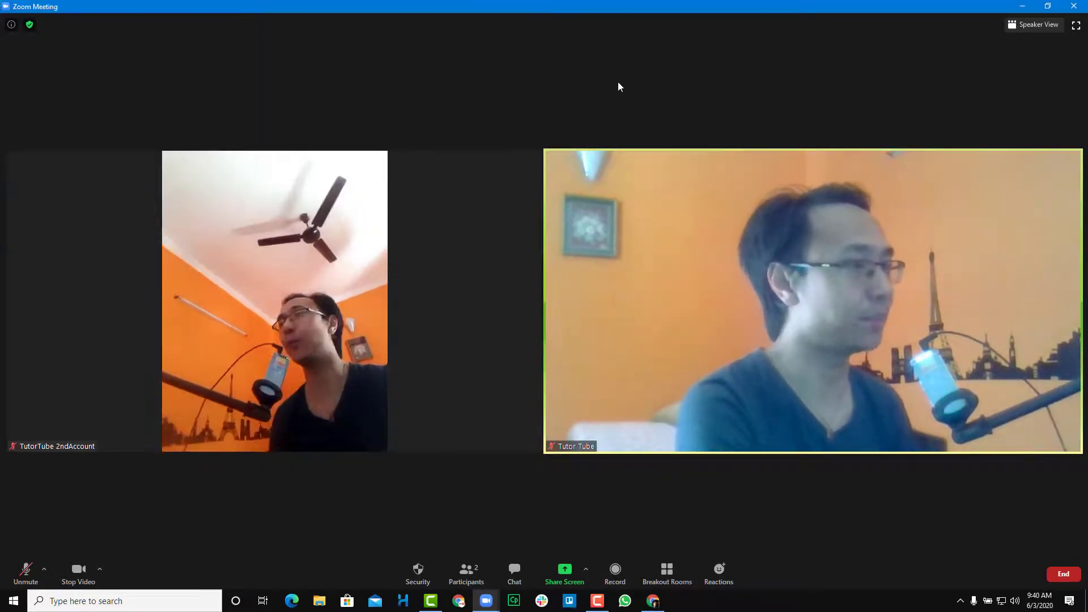
{"action": "left_click", "coordinate": [1069, 576]}
{"action": "left_click", "coordinate": [1010, 517]}
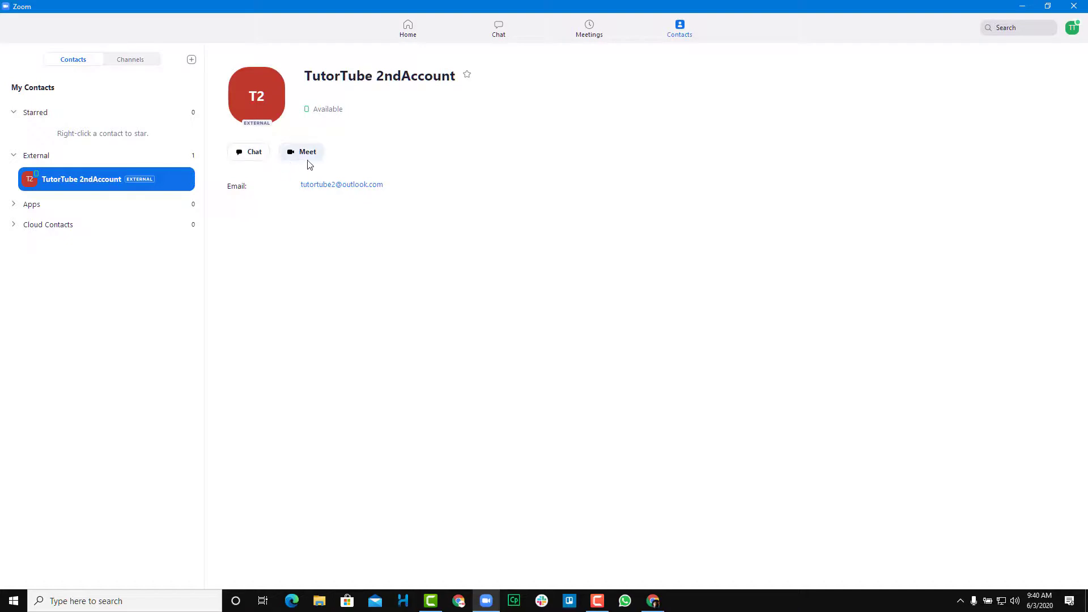
Go to Home and open the contact's new Hi message from the chat notification
{"action": "left_click", "coordinate": [413, 35]}
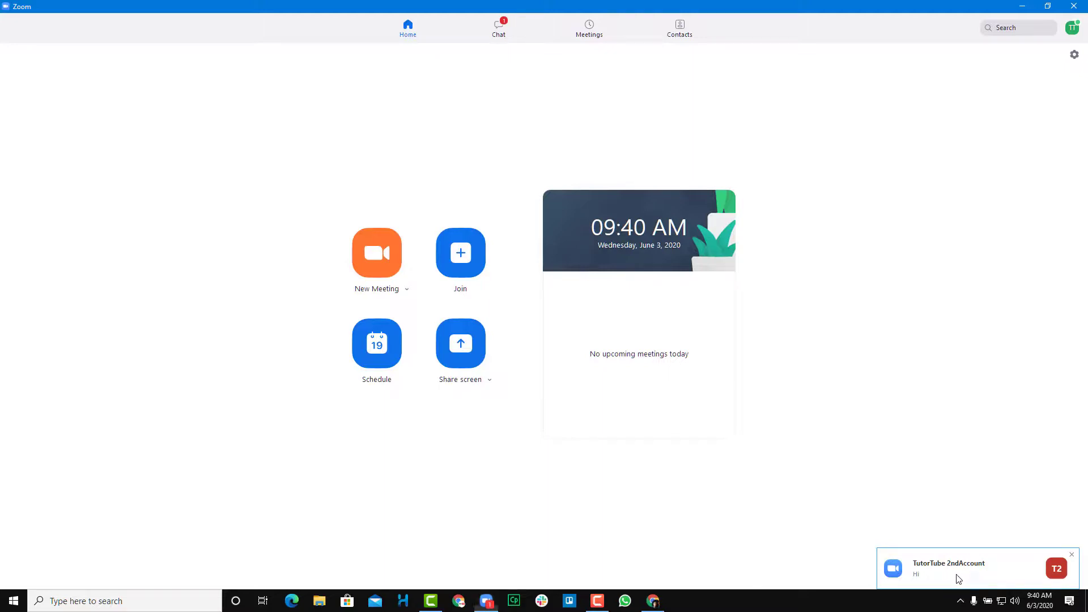
{"action": "left_click", "coordinate": [958, 577]}
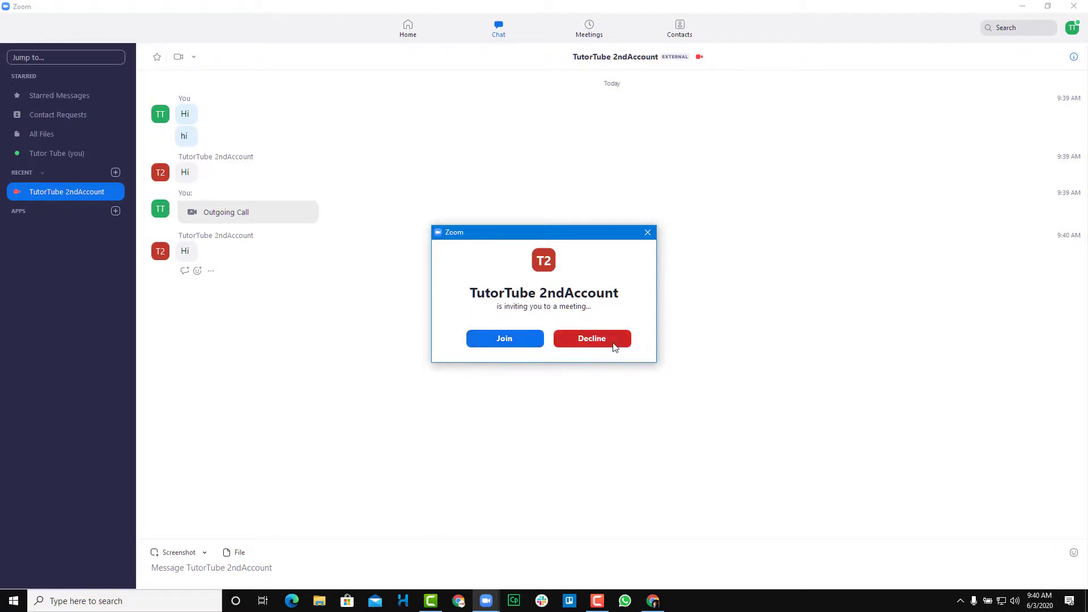
Join the contact's incoming meeting muted, move and widen its window, then view Contacts
{"action": "left_click", "coordinate": [513, 347]}
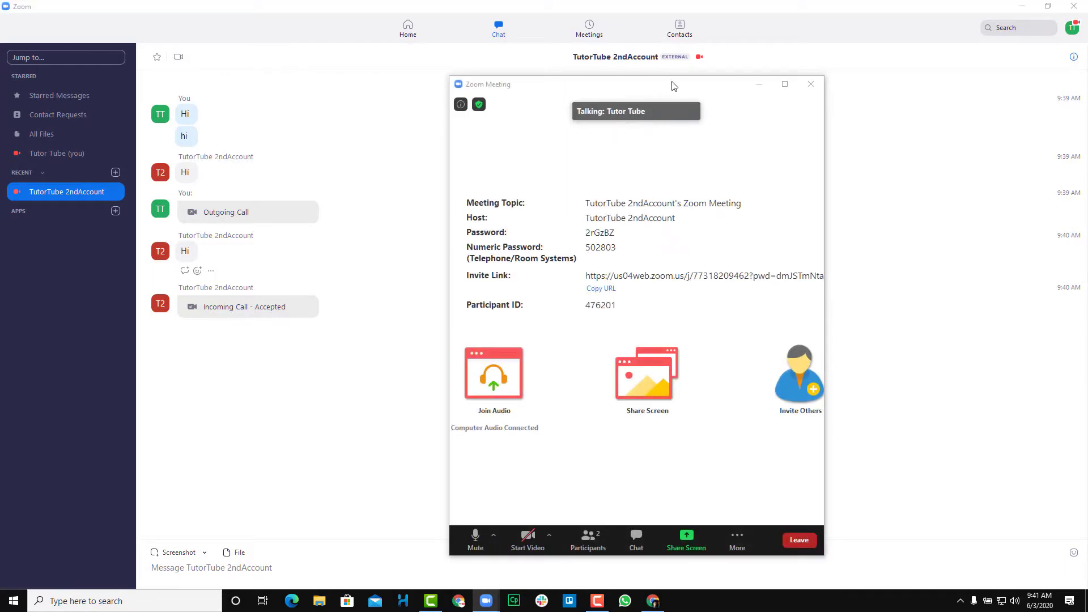
{"action": "left_click", "coordinate": [476, 536]}
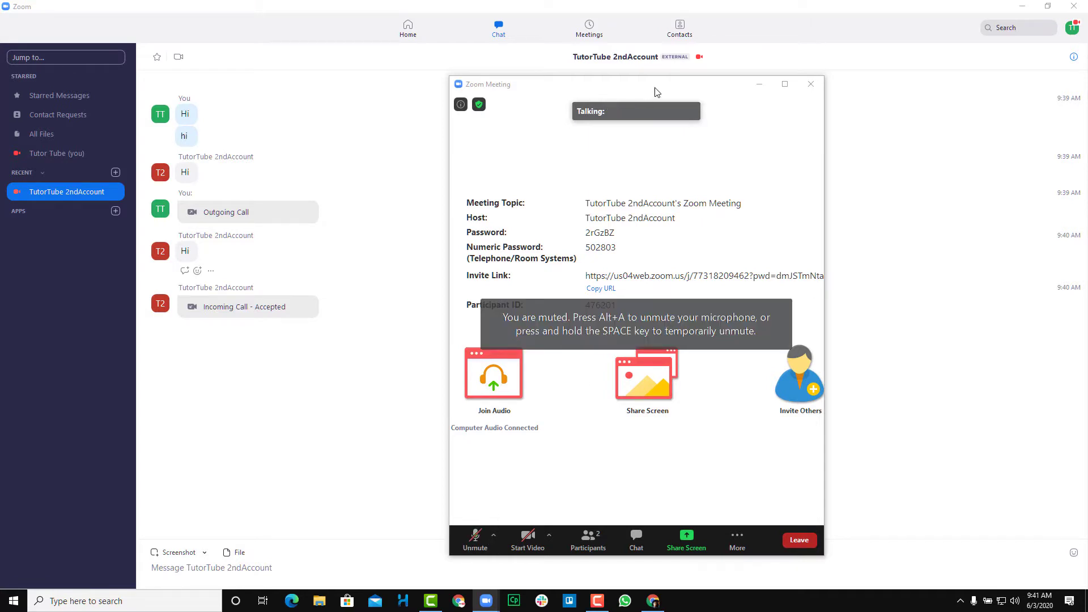
{"action": "left_click_drag", "start_coordinate": [666, 86], "coordinate": [362, 49]}
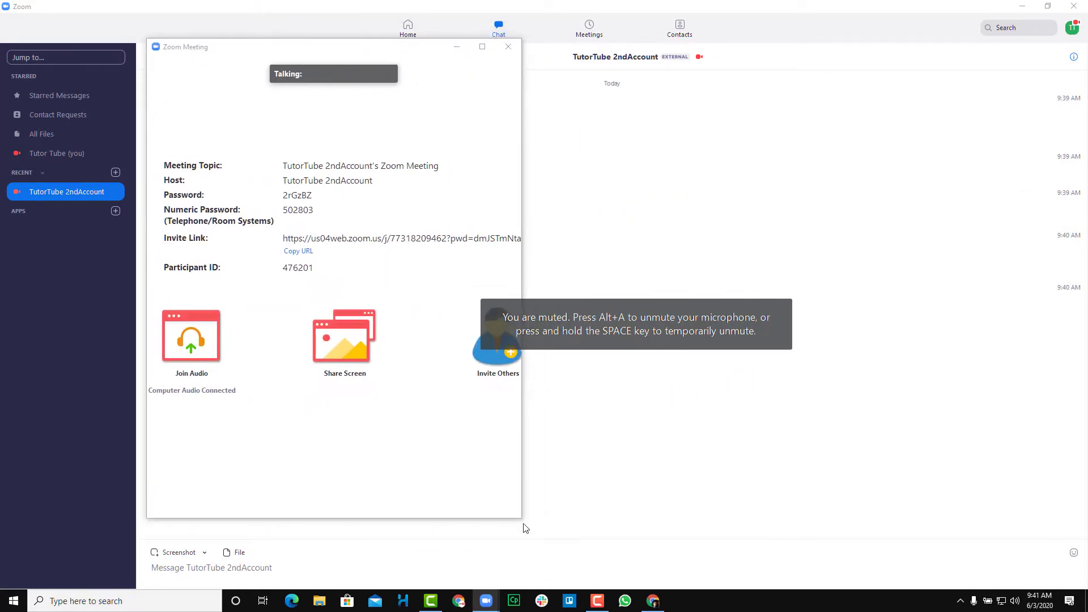
{"action": "left_click_drag", "start_coordinate": [522, 518], "coordinate": [946, 516]}
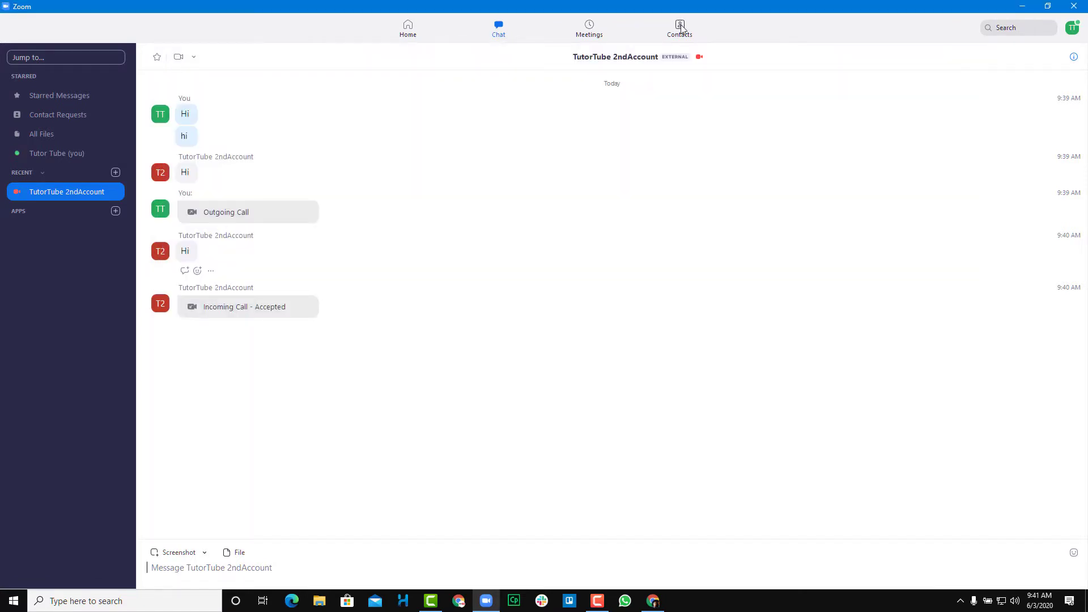
{"action": "left_click", "coordinate": [682, 30]}
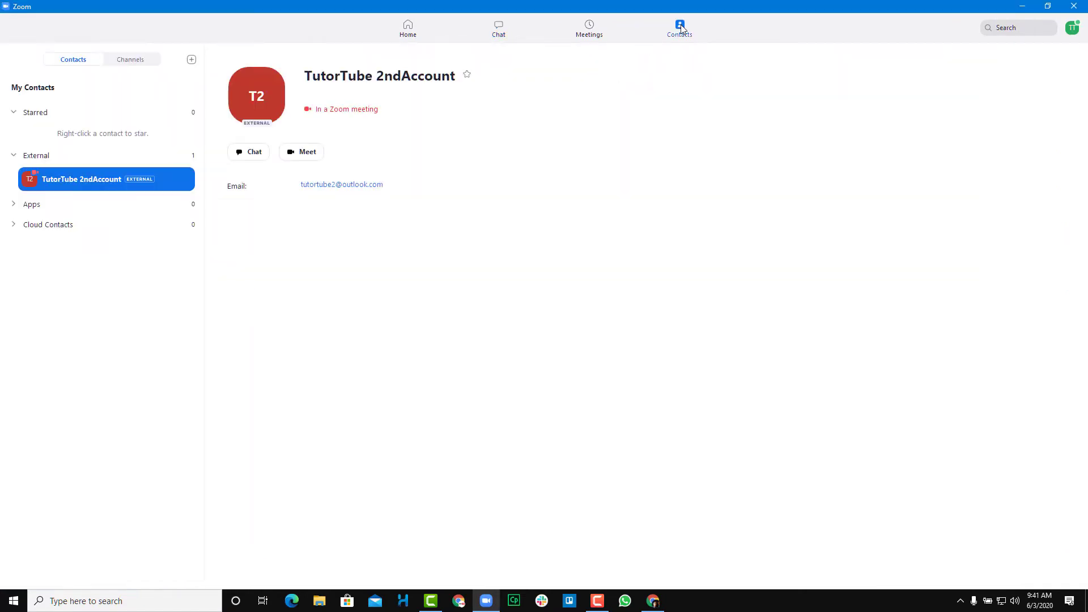